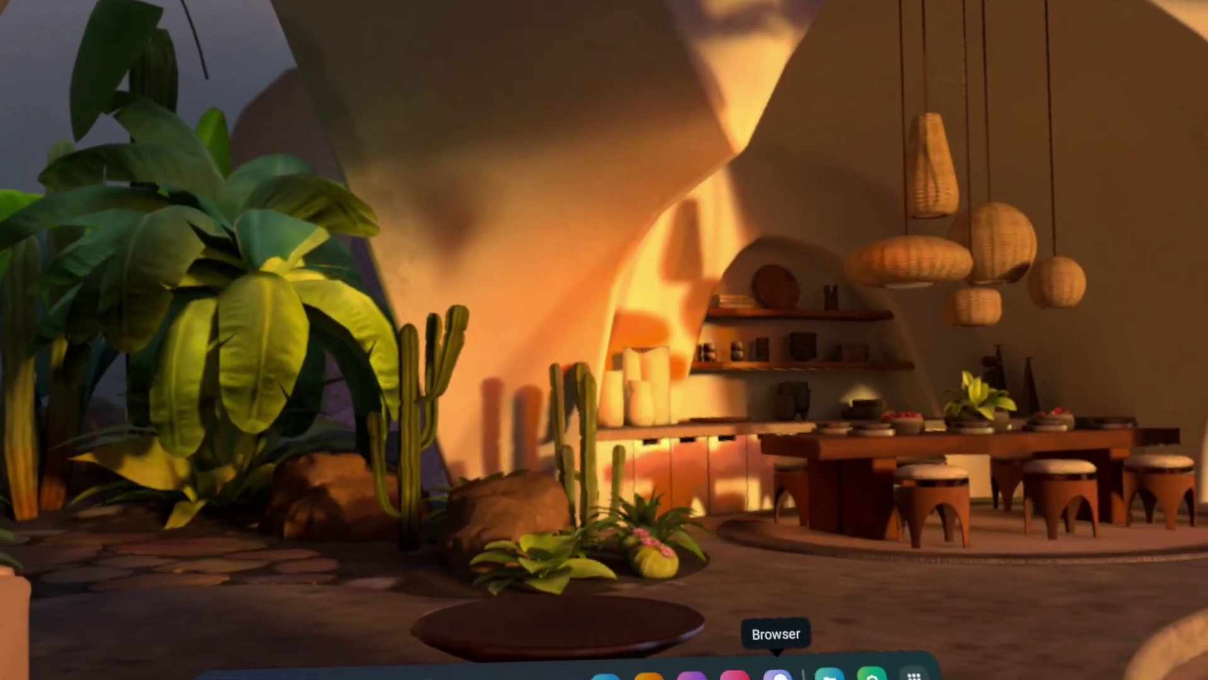
- In Browser, go to the Quest-Game-Tuner 1.0.1 GitHub release and download QuestGameTuner.apk
{"action": "left_click", "coordinate": [778, 674]}
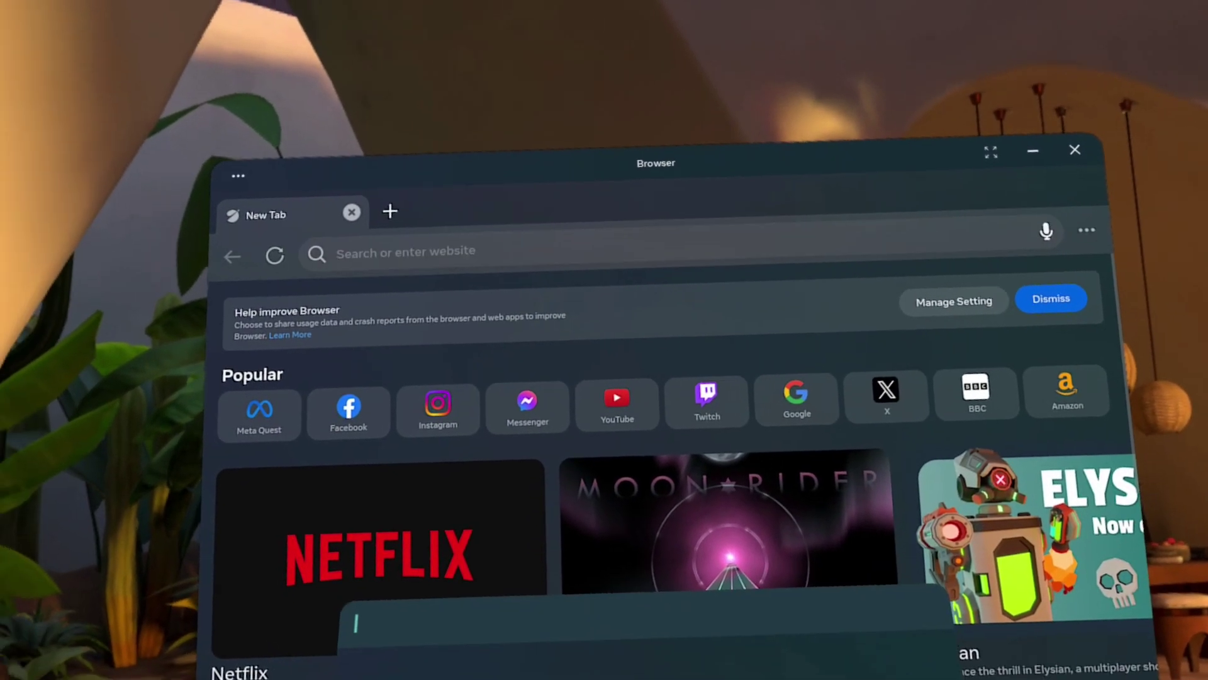
{"action": "type", "text": "qu"}
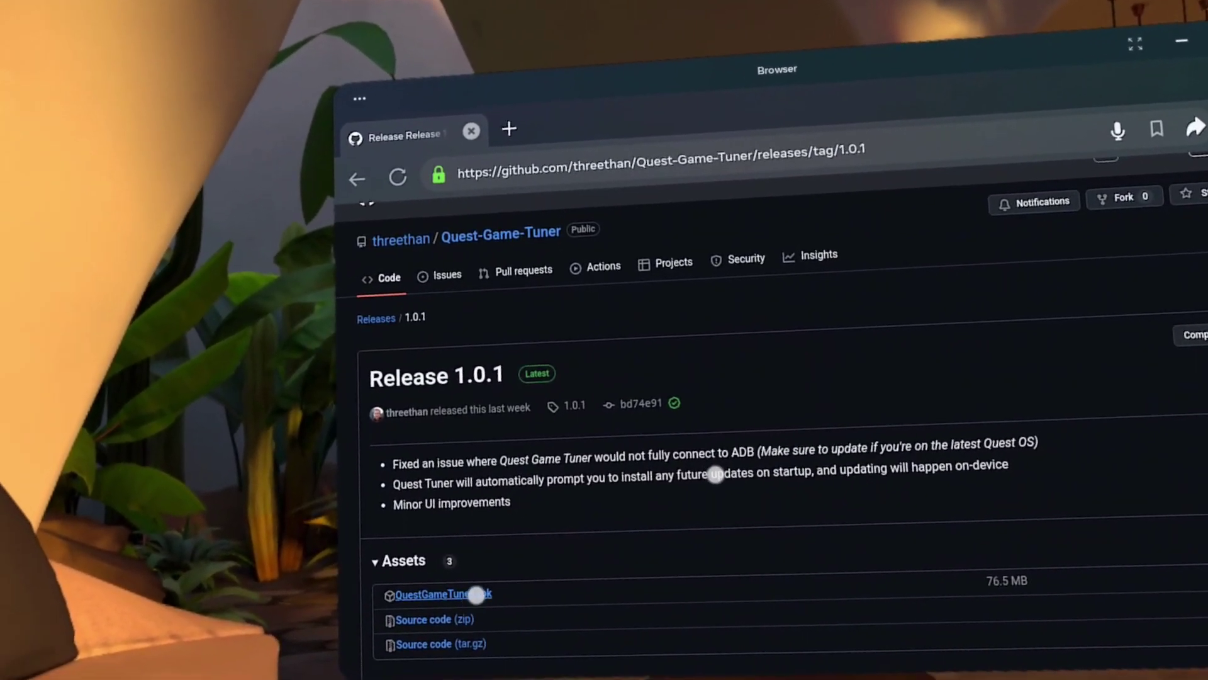
{"action": "left_click", "coordinate": [491, 582]}
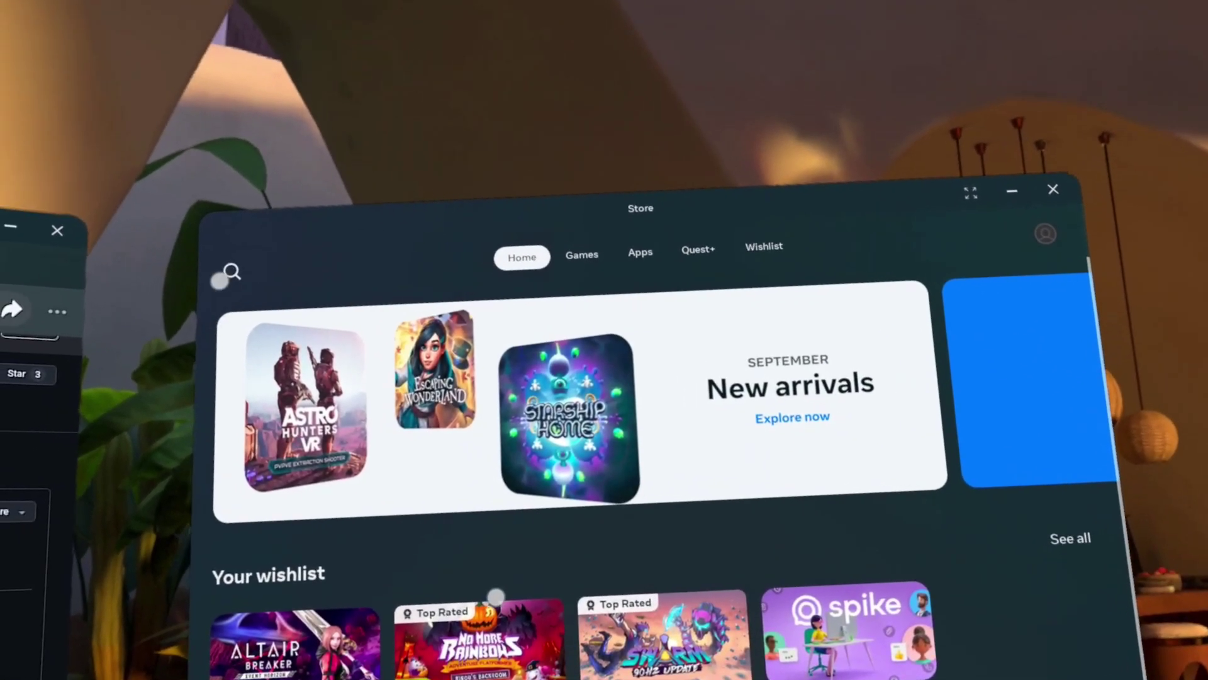
- Search the Store for 'mo', download Mobile VR Station from its page, and start it
{"action": "left_click", "coordinate": [229, 271]}
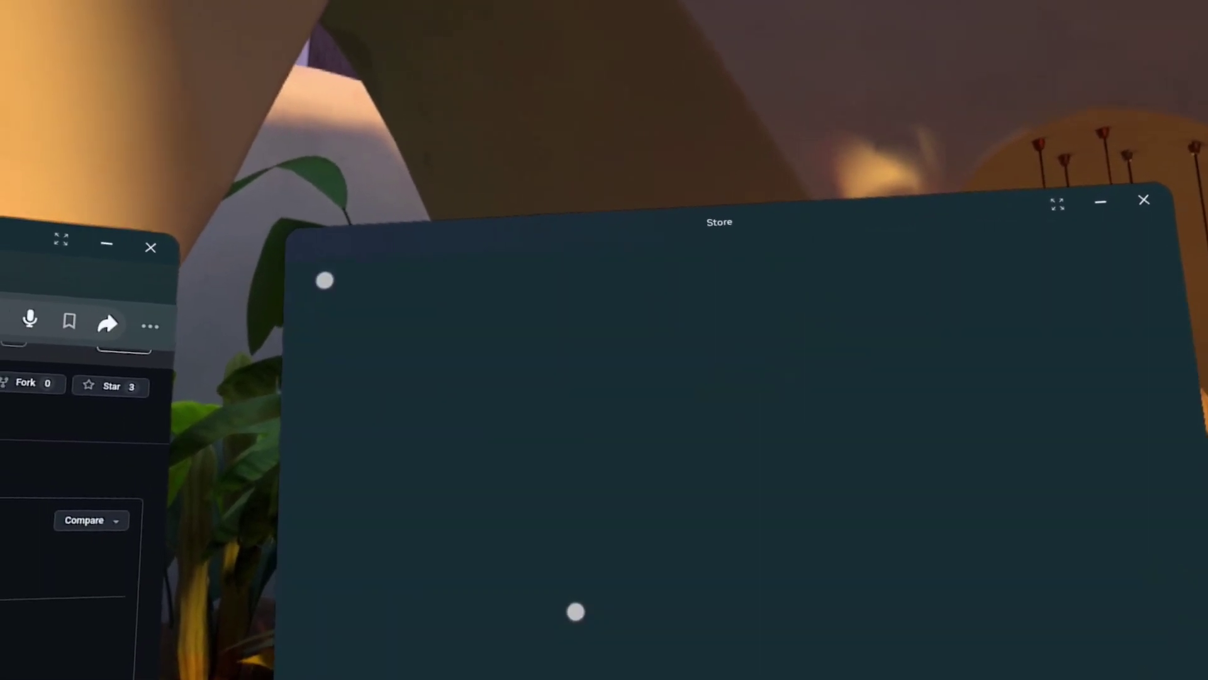
{"action": "type", "text": "mo"}
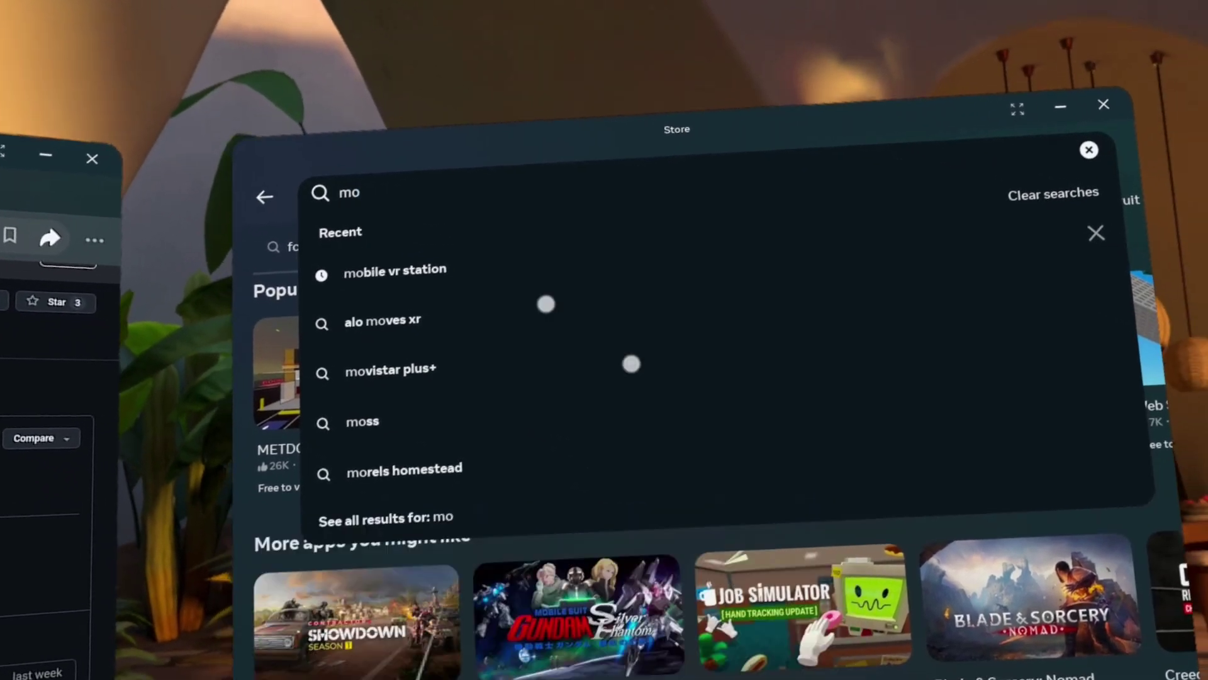
{"action": "left_click", "coordinate": [629, 388]}
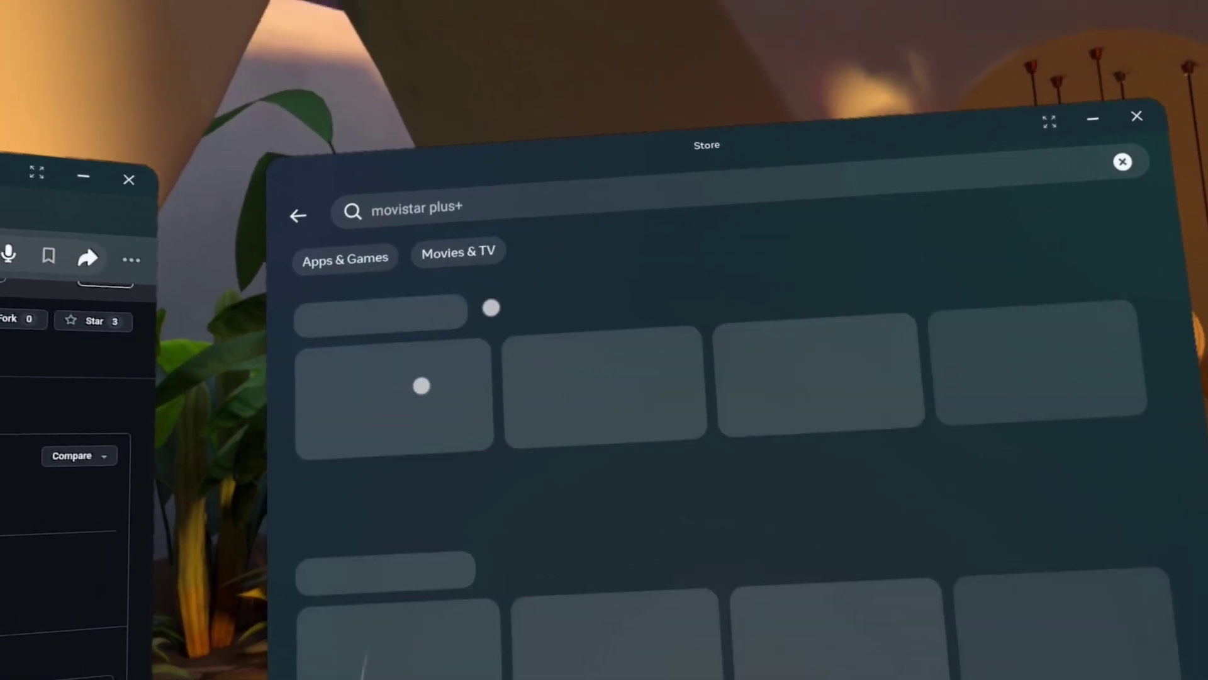
{"action": "left_click", "coordinate": [491, 213]}
{"action": "key", "text": "Return"}
{"action": "left_click", "coordinate": [451, 418]}
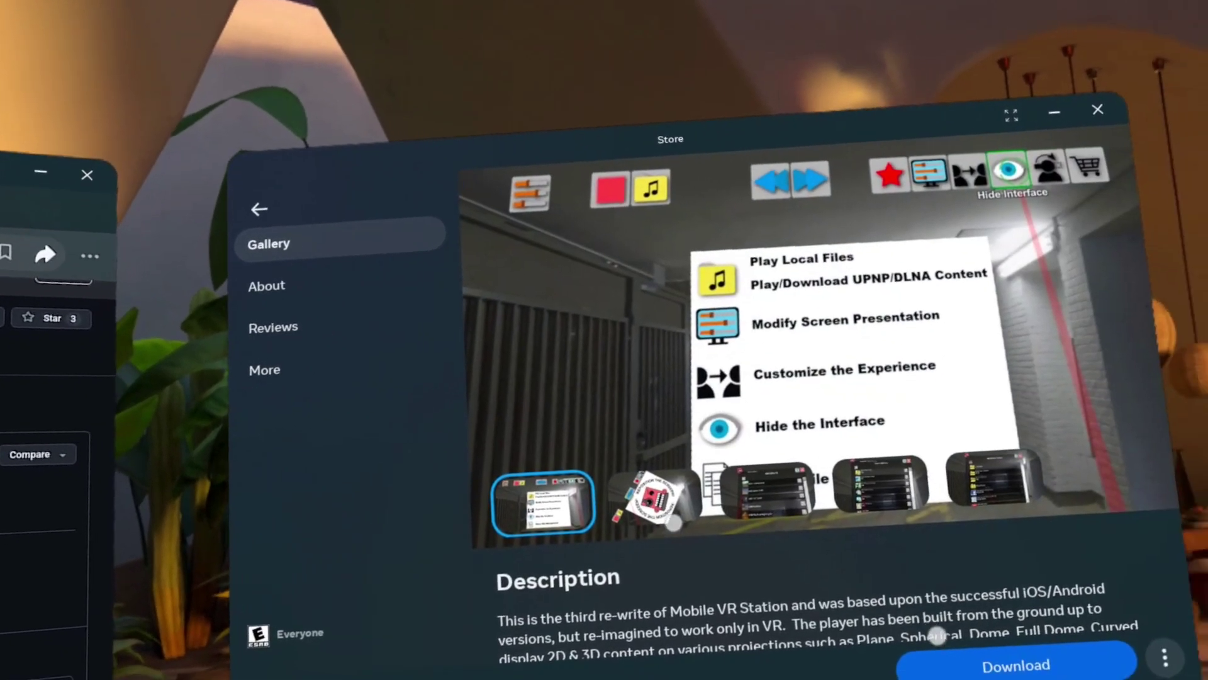
{"action": "left_click", "coordinate": [1126, 675]}
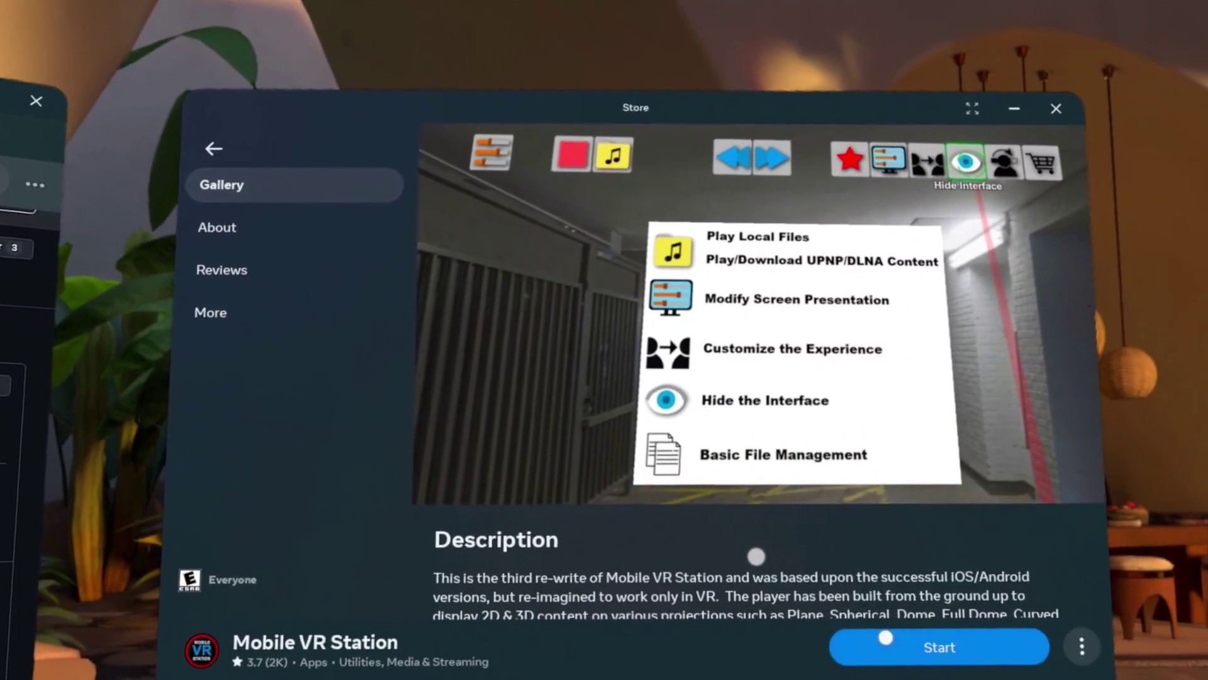
{"action": "left_click", "coordinate": [886, 638]}
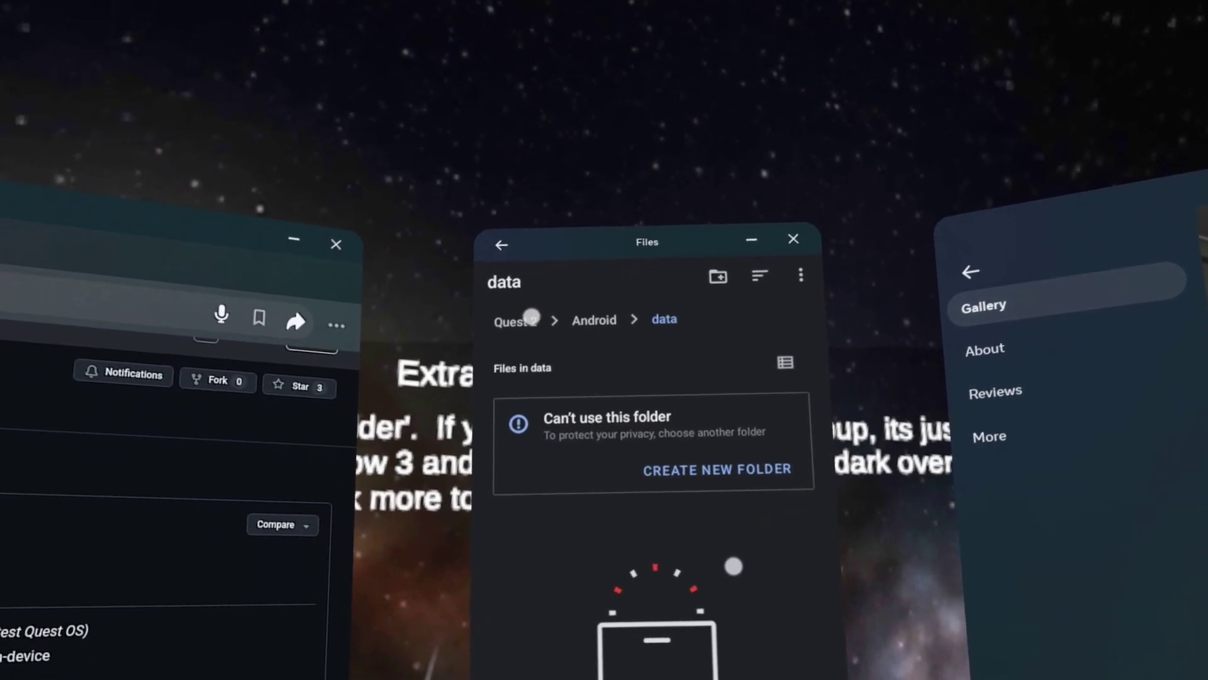
- Move up to the Quest 2 storage root and open its Download folder
{"action": "left_click", "coordinate": [511, 328]}
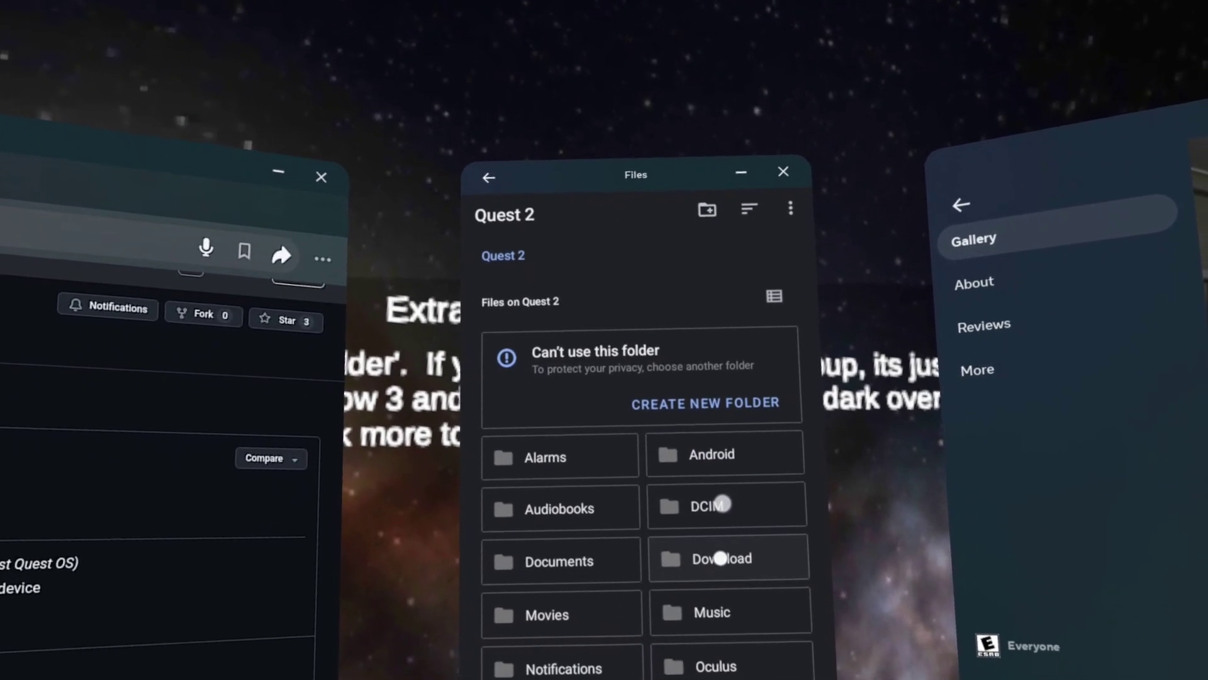
{"action": "left_click", "coordinate": [718, 574]}
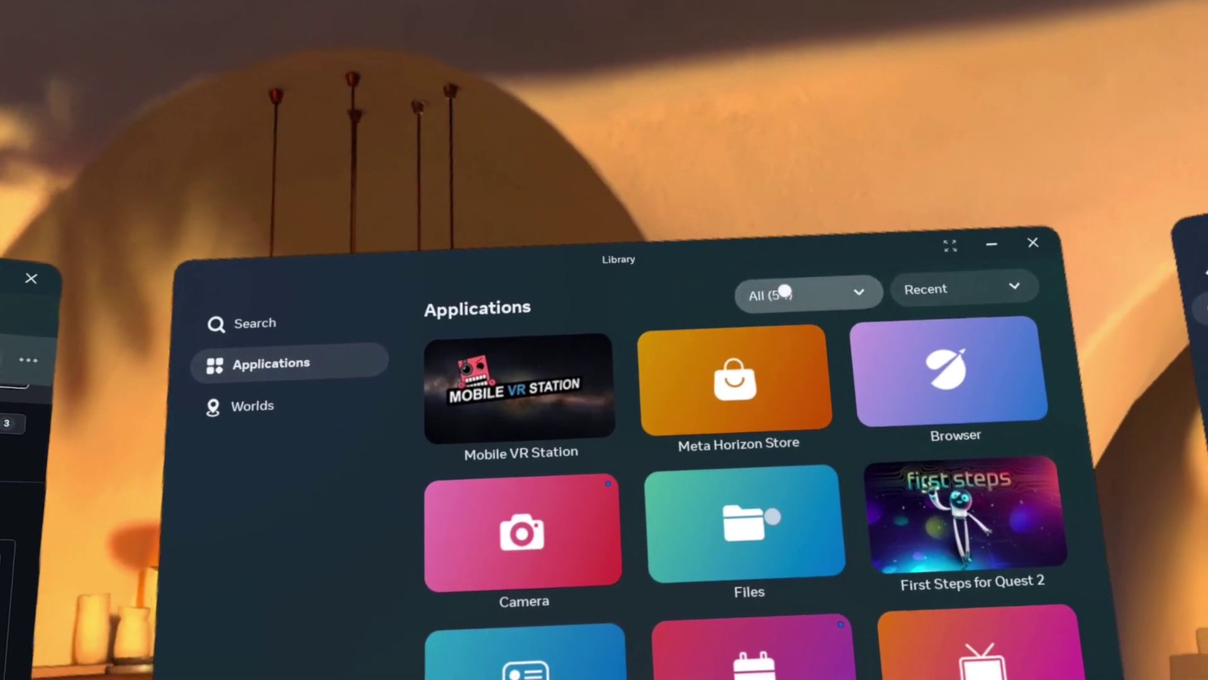
- Filter the Library to Unknown sources and launch the Quest Game Tuner entry
{"action": "left_click", "coordinate": [789, 289]}
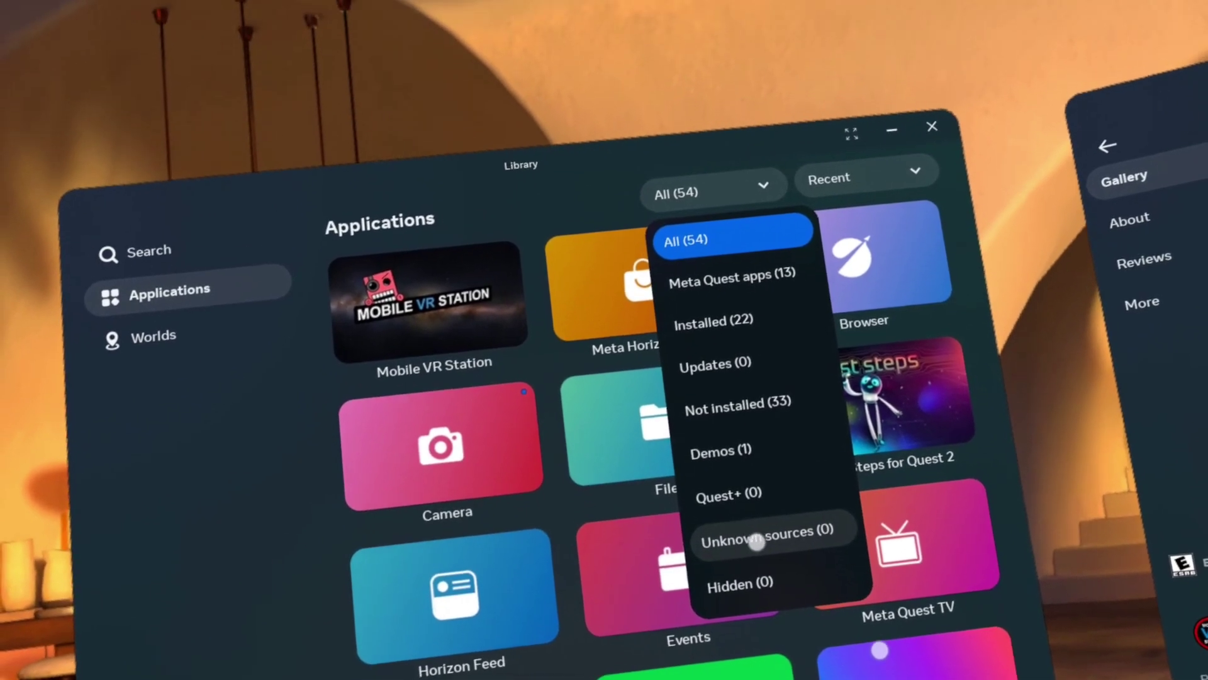
{"action": "left_click", "coordinate": [793, 508]}
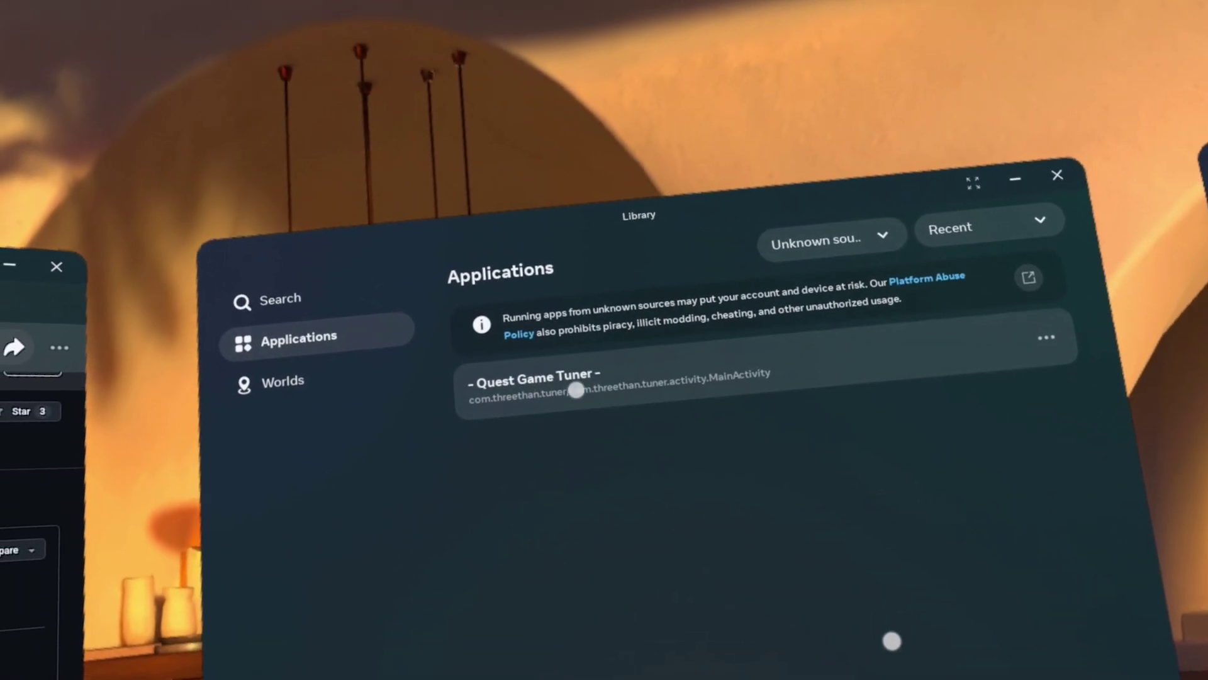
{"action": "left_click", "coordinate": [576, 390]}
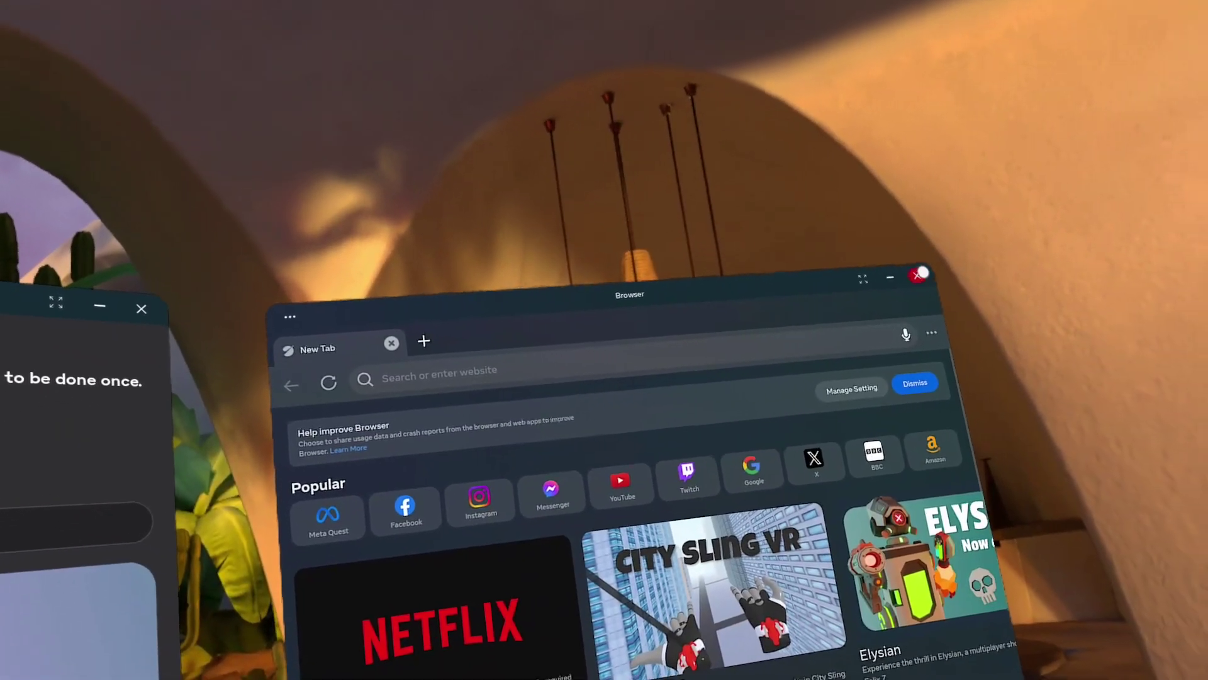
- Close the guide's browser window and unlock Developer options via the Build number
{"action": "left_click", "coordinate": [920, 274]}
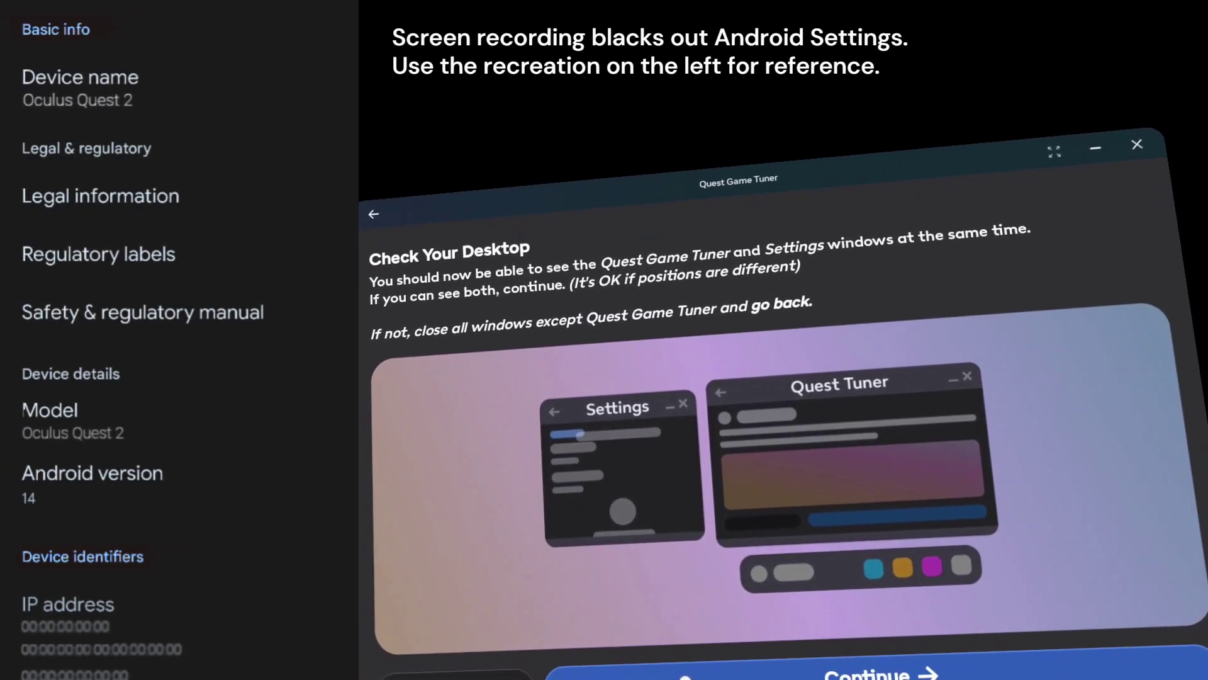
{"action": "left_click", "coordinate": [686, 676]}
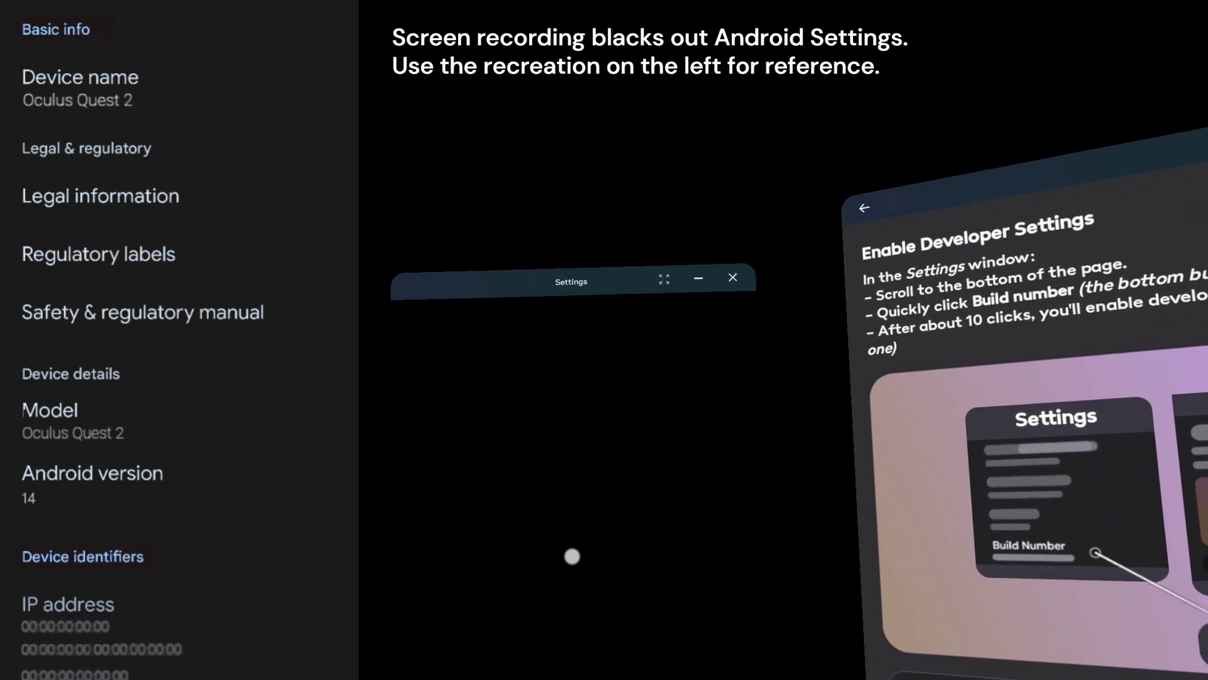
{"action": "scroll", "coordinate": [572, 556], "scroll_direction": "down", "scroll_amount": 6}
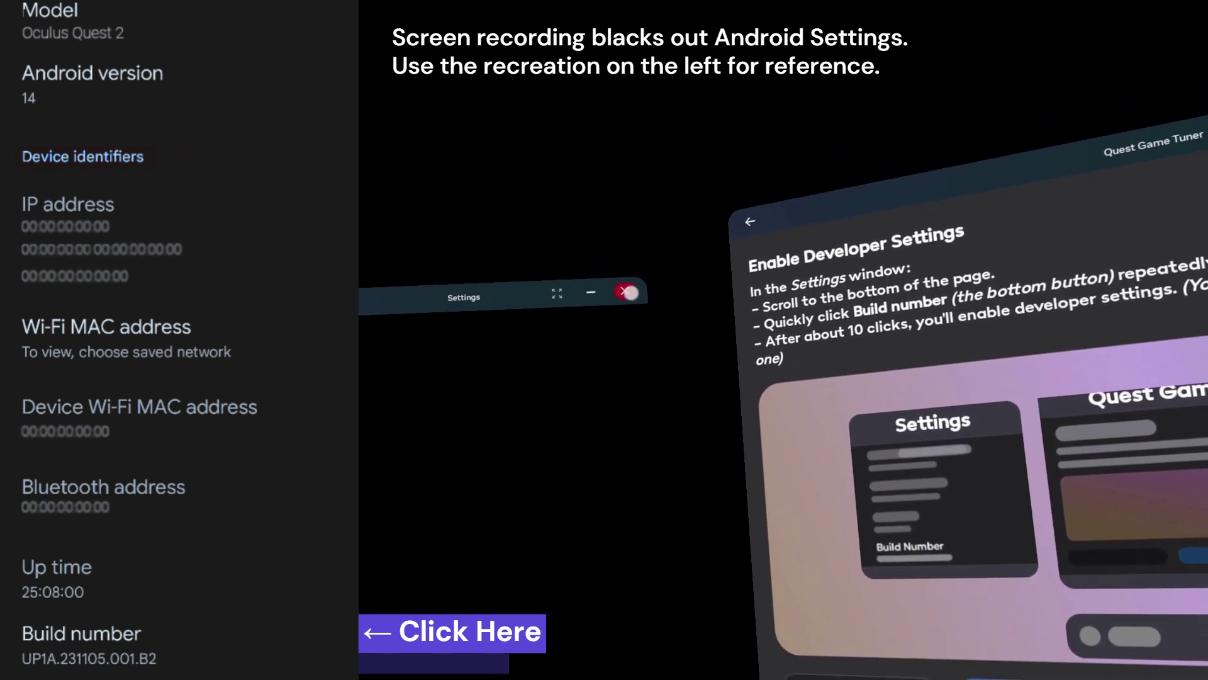
{"action": "left_click", "coordinate": [636, 336]}
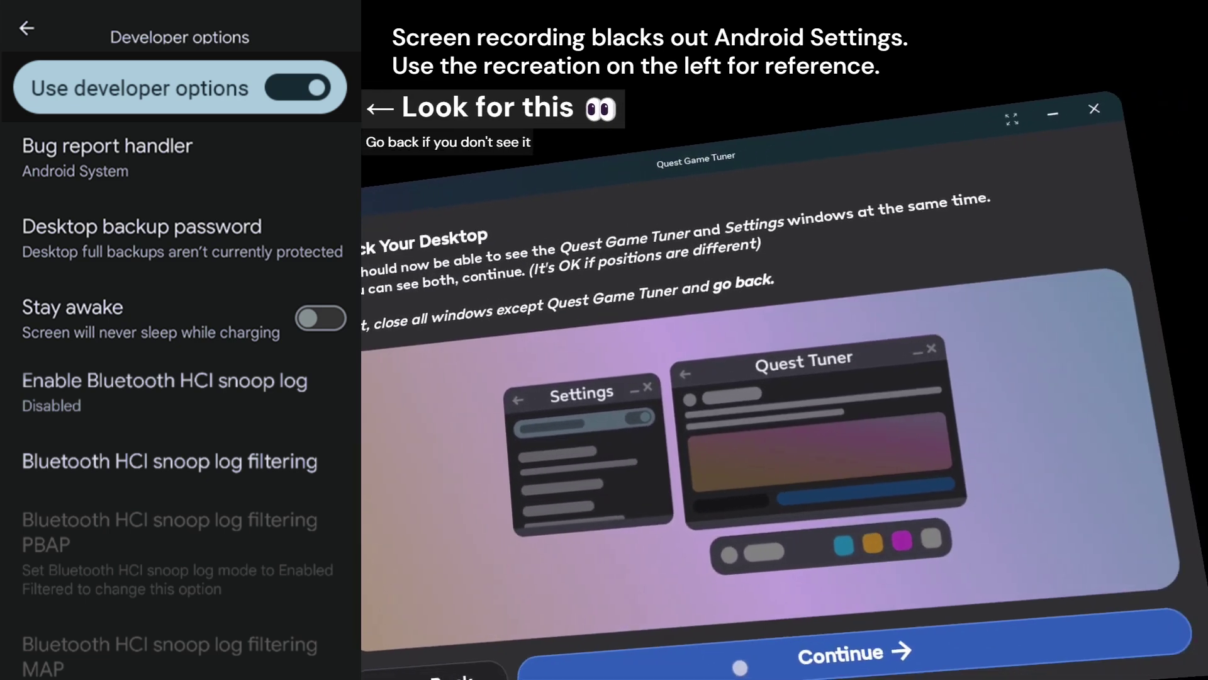
- Advance the guide and open the Wireless debugging settings page
{"action": "left_click", "coordinate": [740, 667]}
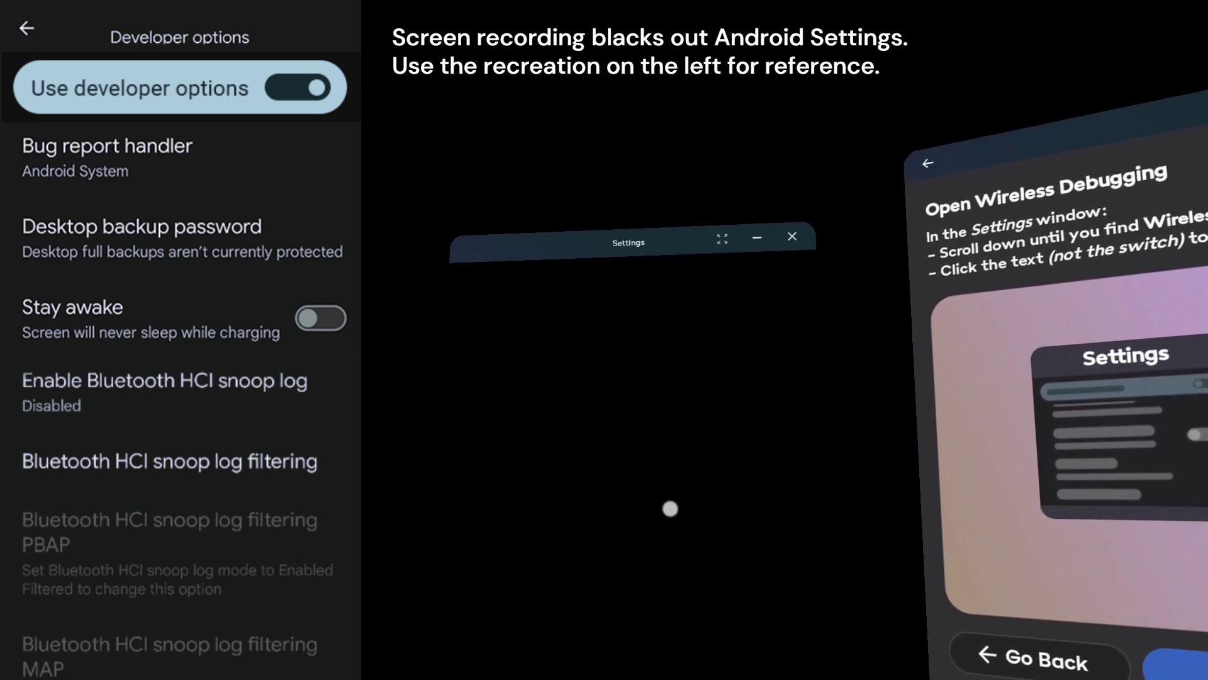
{"action": "scroll", "coordinate": [670, 508], "scroll_direction": "down", "scroll_amount": 10}
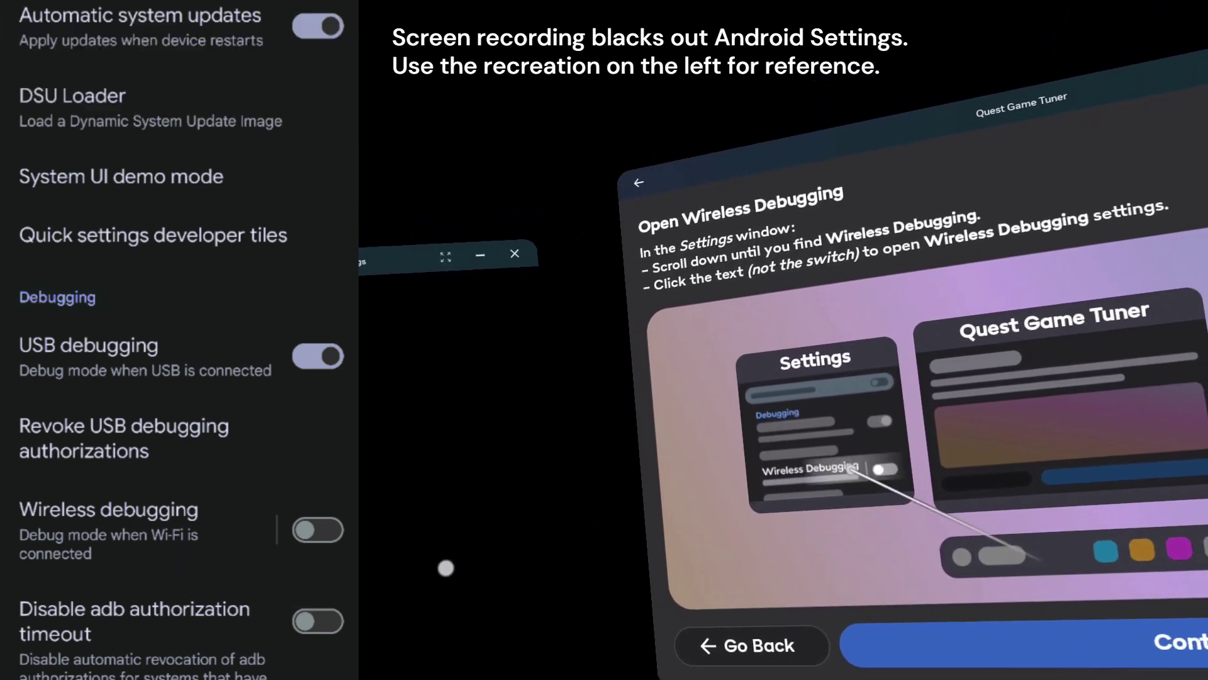
{"action": "left_click", "coordinate": [446, 568]}
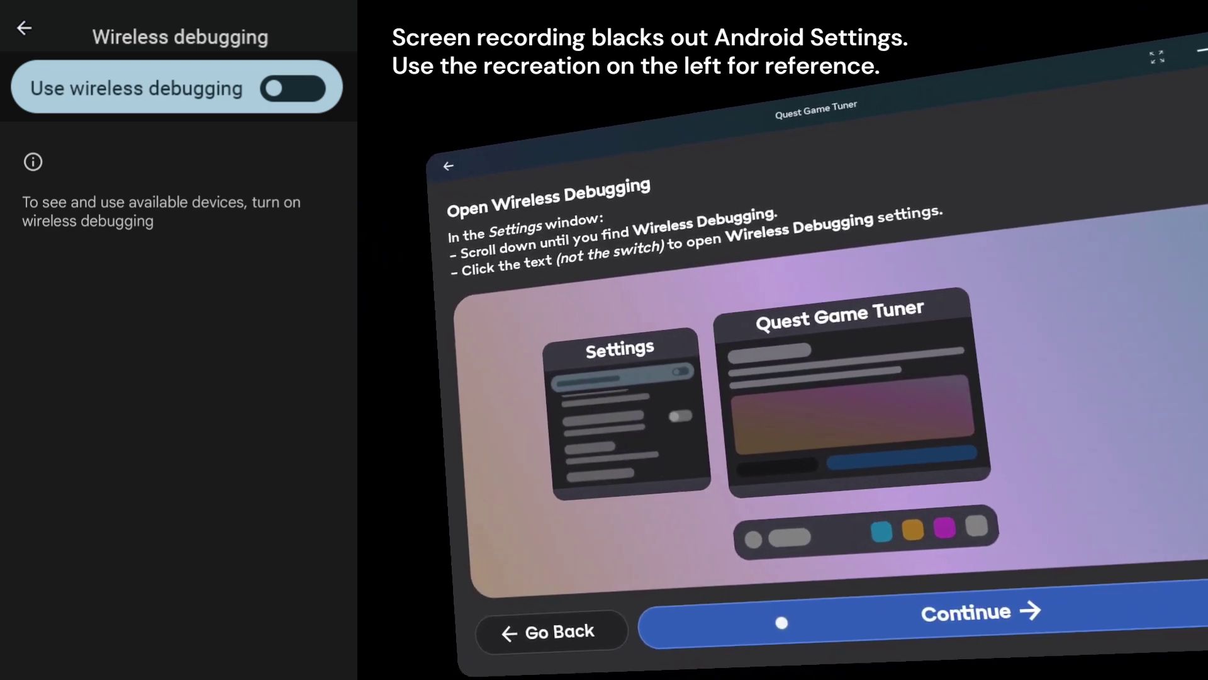
- Switch on wireless debugging, allow this network, and request a six-digit pairing code
{"action": "left_click", "coordinate": [782, 622]}
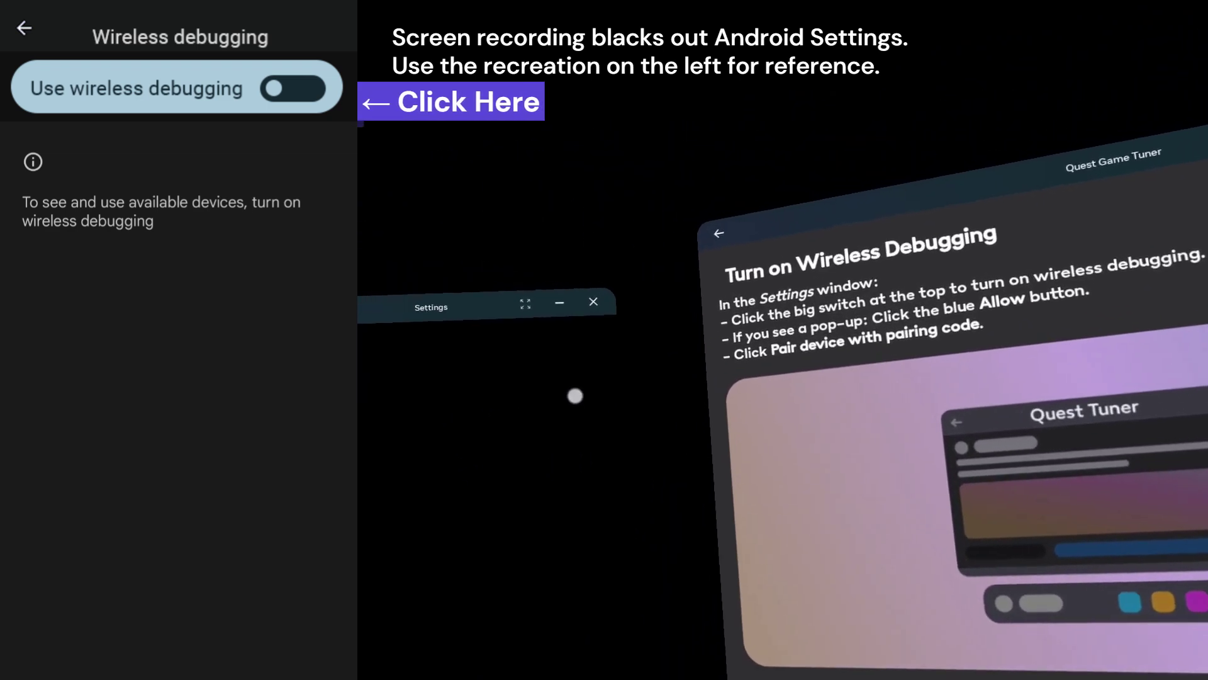
{"action": "left_click", "coordinate": [628, 393]}
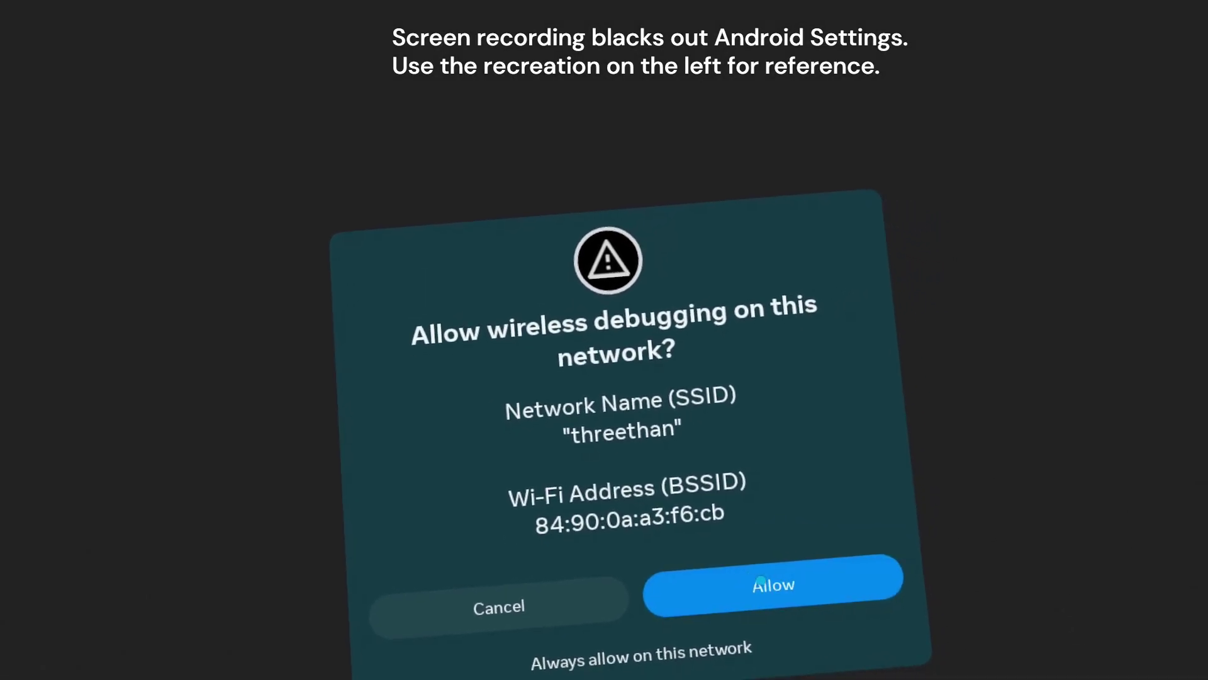
{"action": "left_click", "coordinate": [774, 591]}
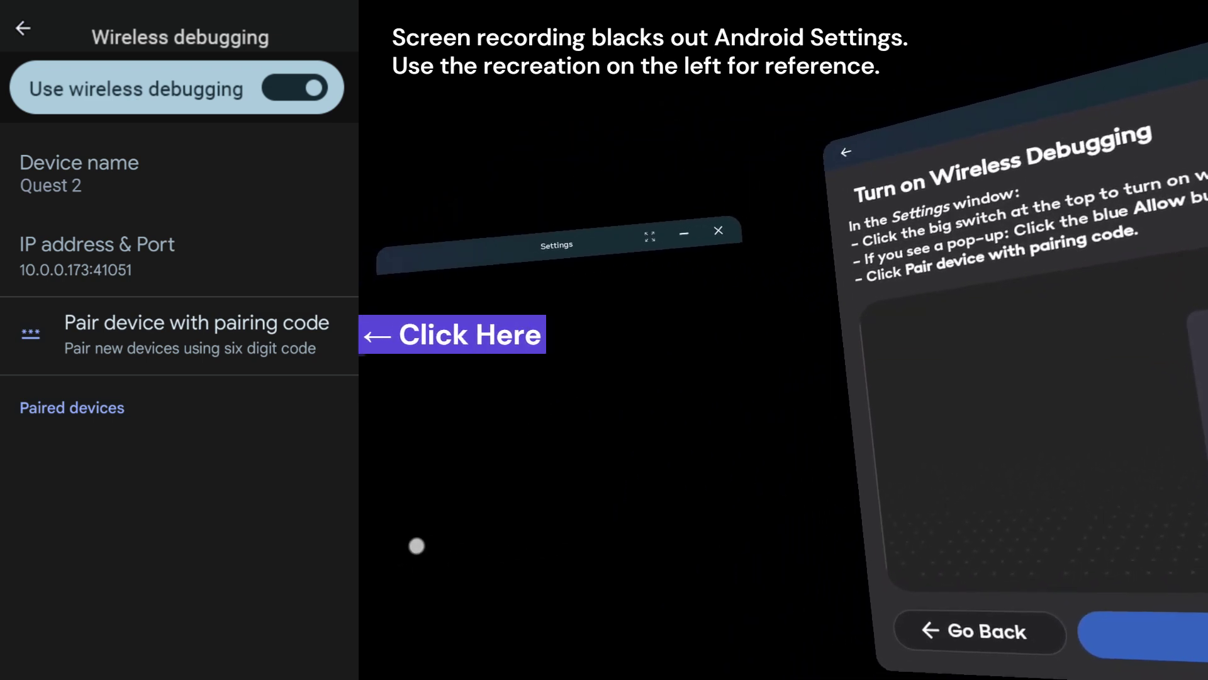
{"action": "left_click", "coordinate": [553, 515]}
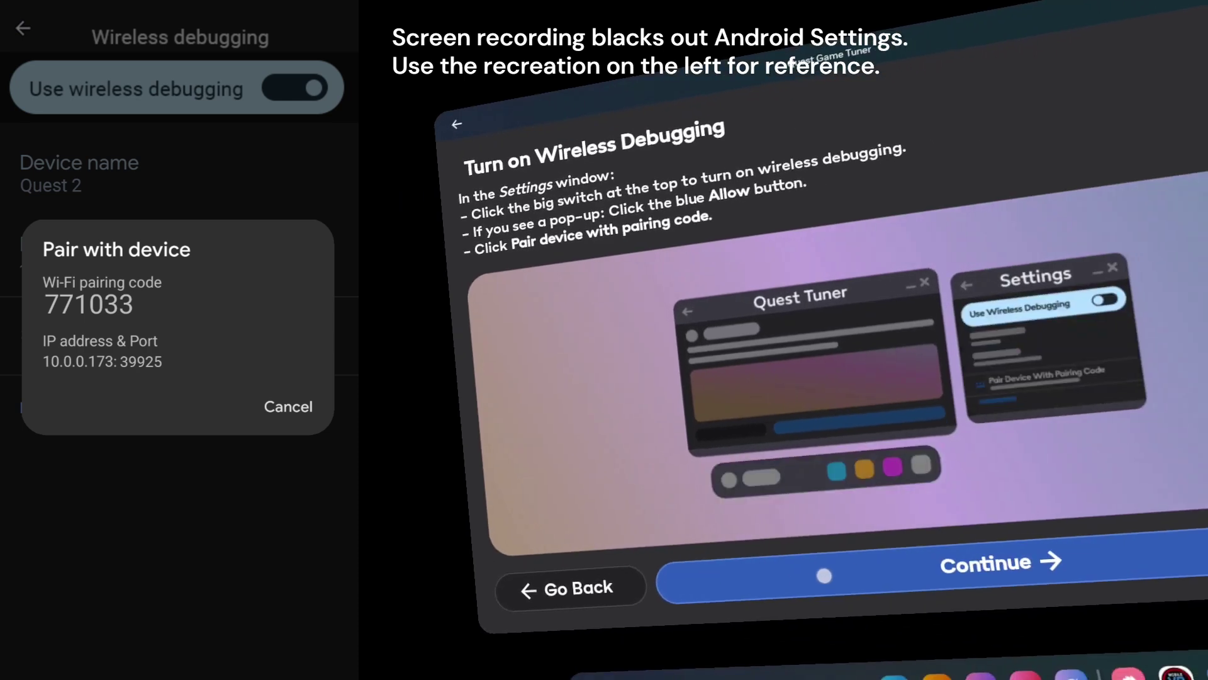
- Enter the shown pairing code and port in the Code field and pair
{"action": "left_click", "coordinate": [728, 606]}
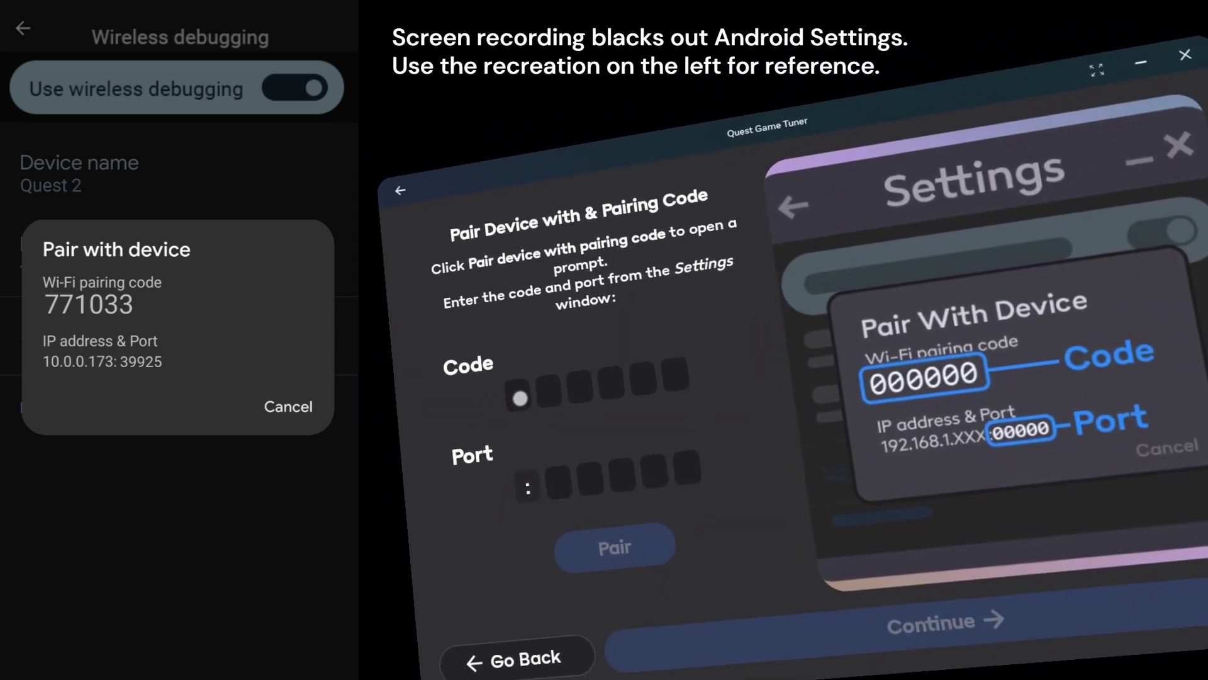
{"action": "left_click", "coordinate": [566, 368]}
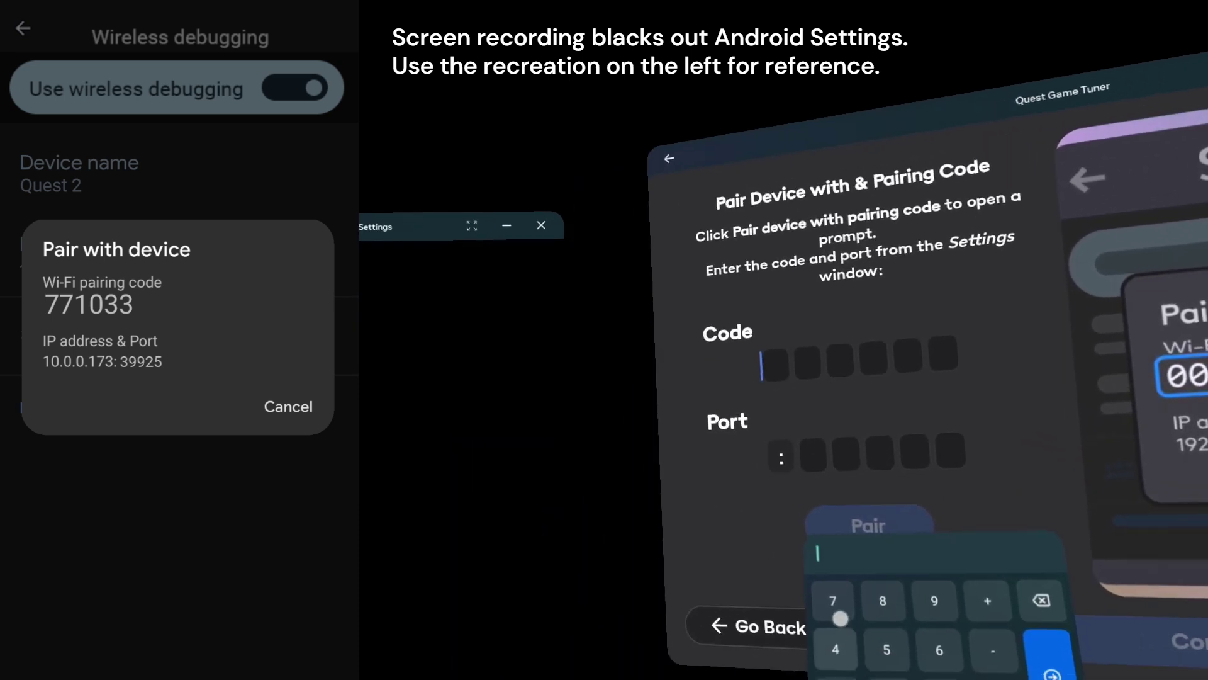
{"action": "type", "text": "771033"}
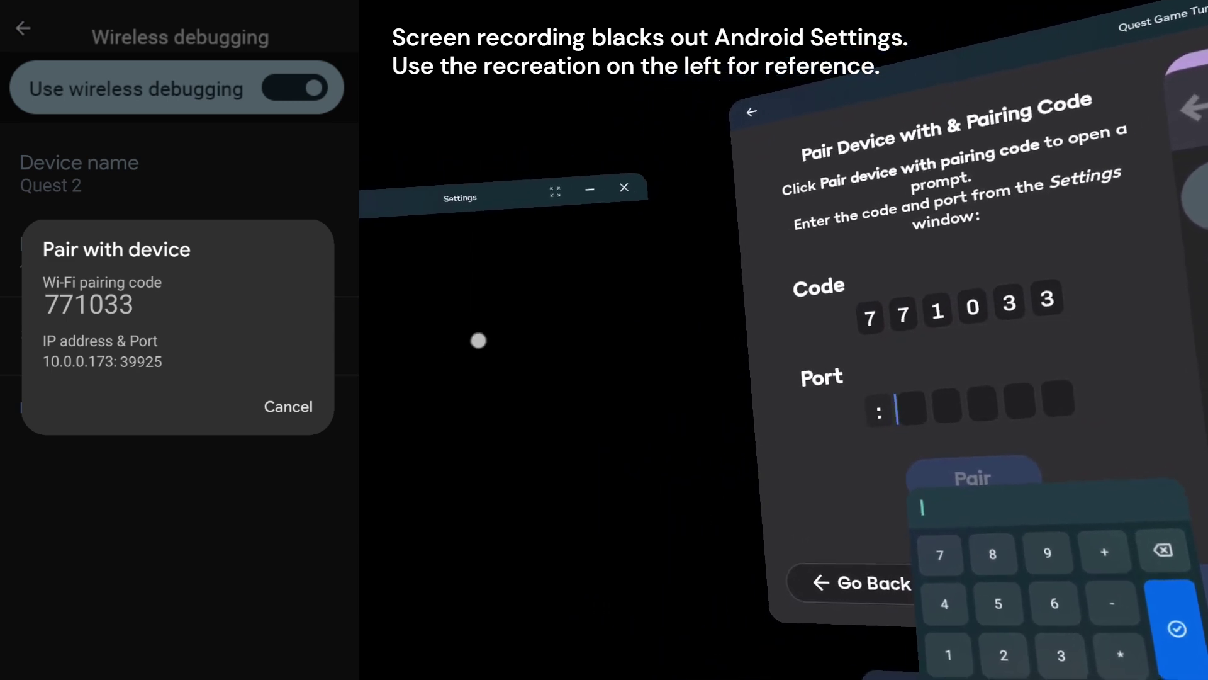
{"action": "type", "text": "39925"}
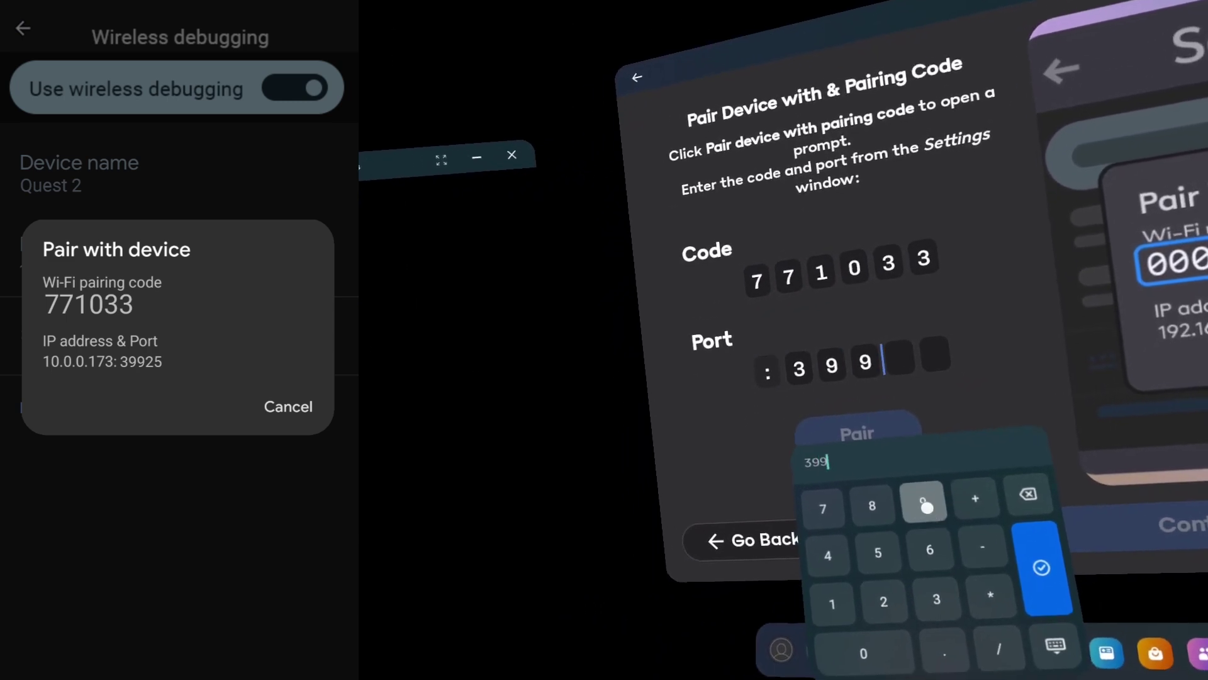
{"action": "key", "text": "Return"}
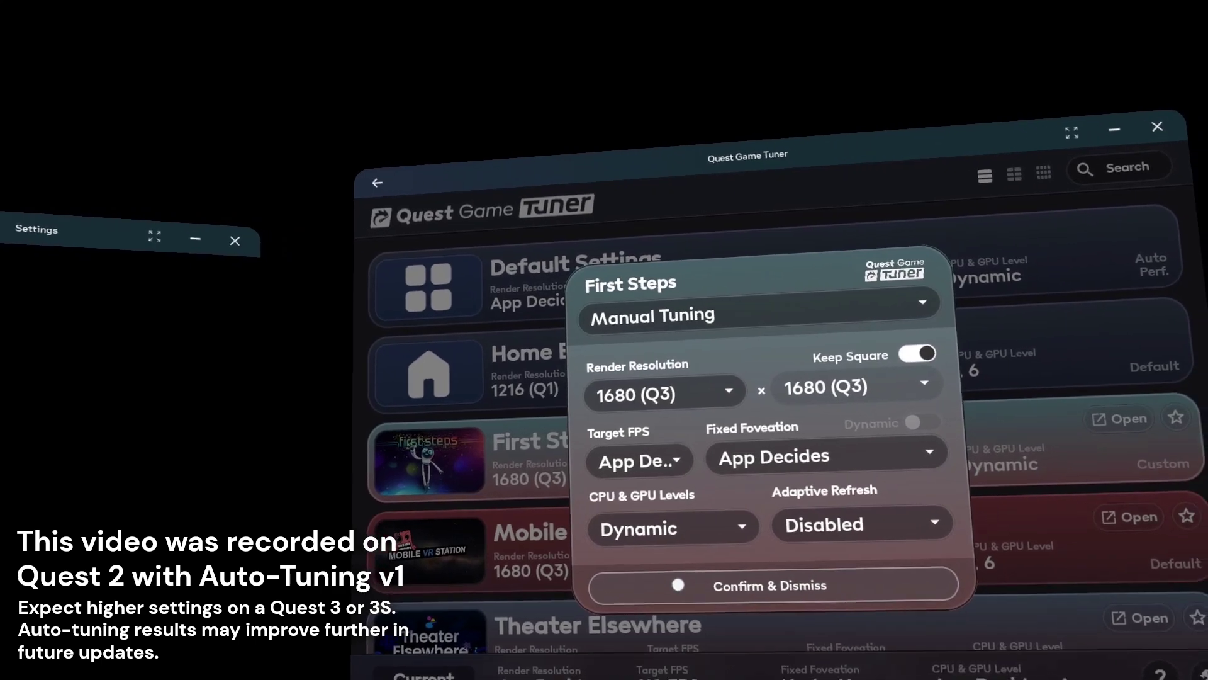
- Confirm & Dismiss First Steps' 1680 (Q3) tuning, then scroll and return to the list's top
{"action": "left_click", "coordinate": [678, 584]}
{"action": "scroll", "coordinate": [605, 547], "scroll_direction": "down", "scroll_amount": 10}
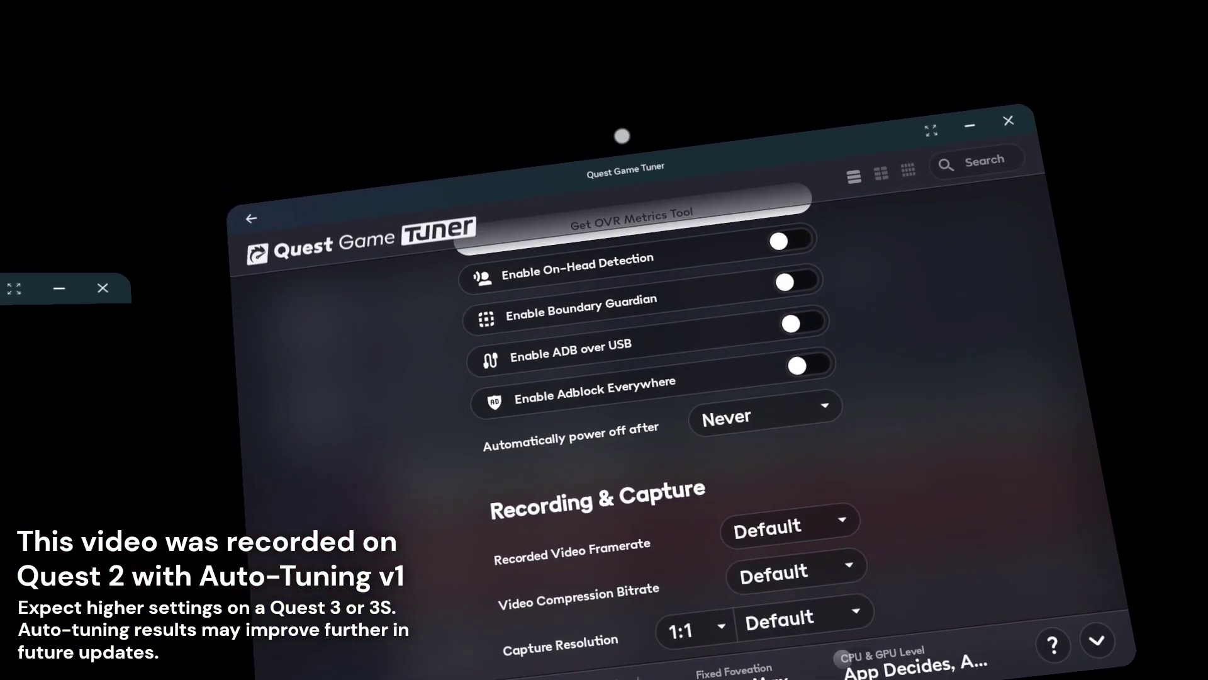
{"action": "left_click", "coordinate": [1083, 628]}
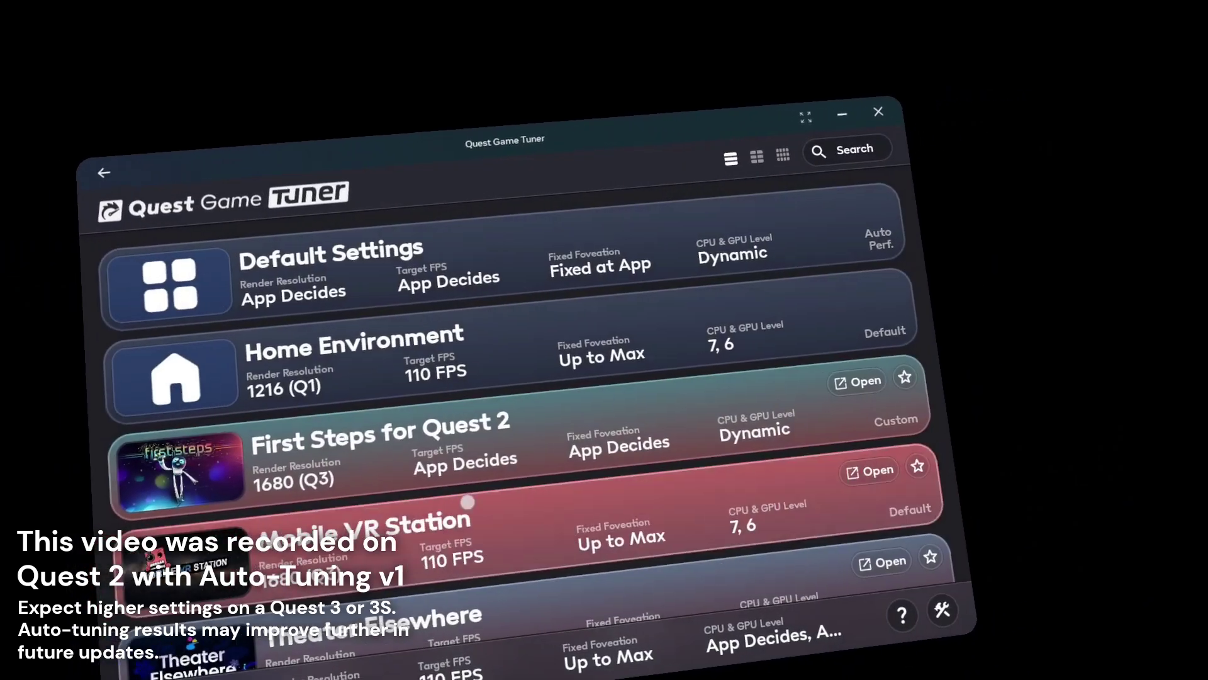